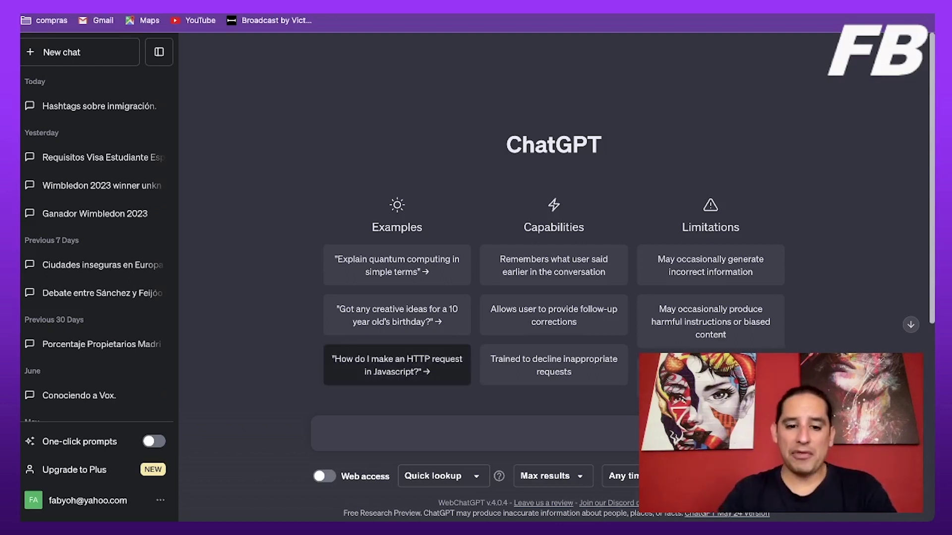
Enable web access and submit the prompt "quien fue el ganador de wimbledon 2023".
left_click(324, 476)
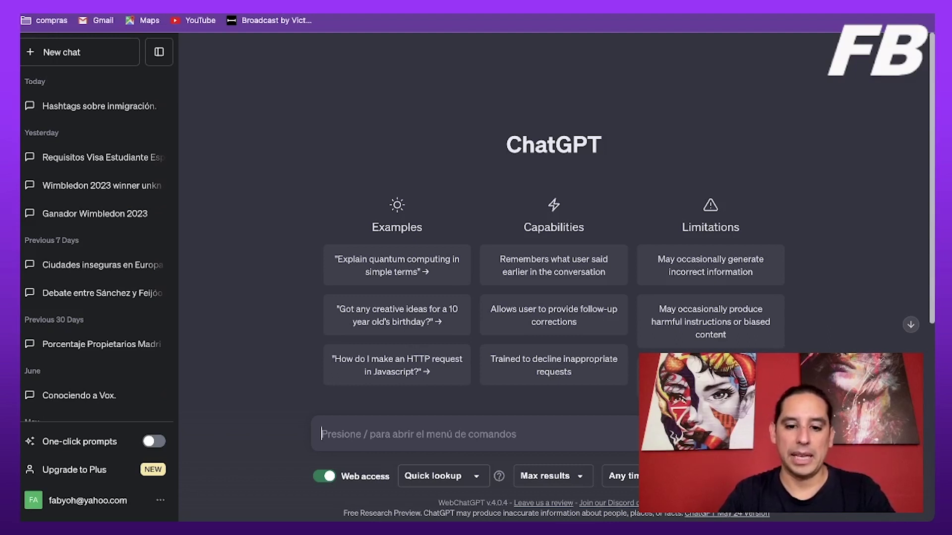
type("quien fue el ganador de wimbledon 2023")
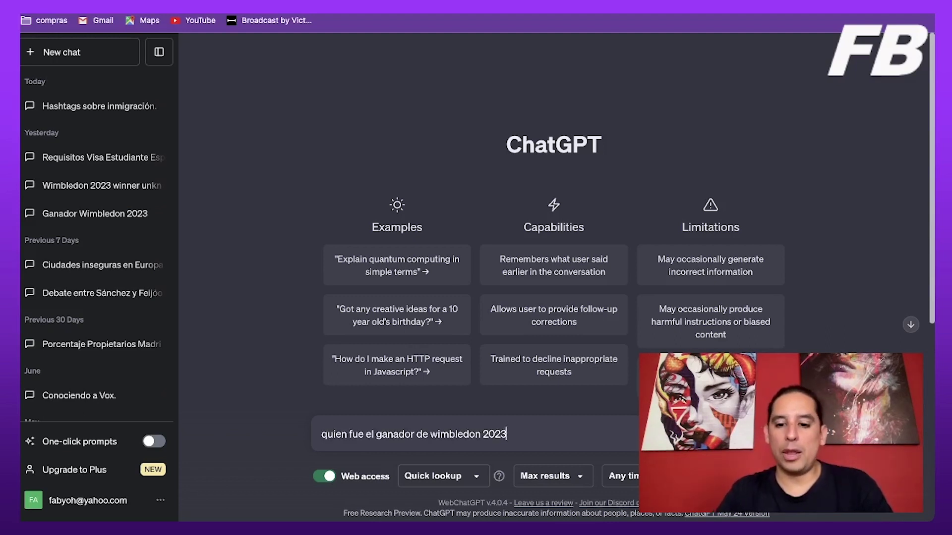
key("Return")
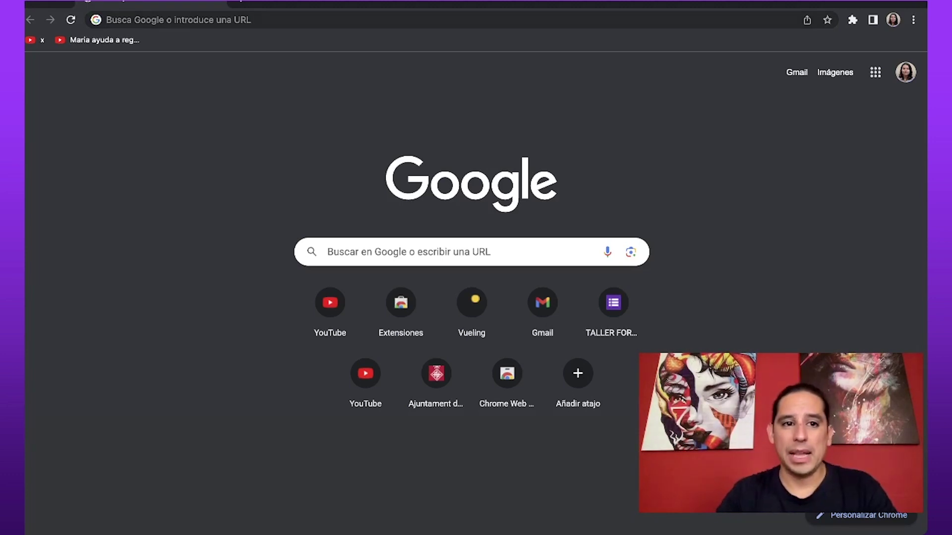
Search Google for "chat gpt".
left_click(113, 20)
type("c")
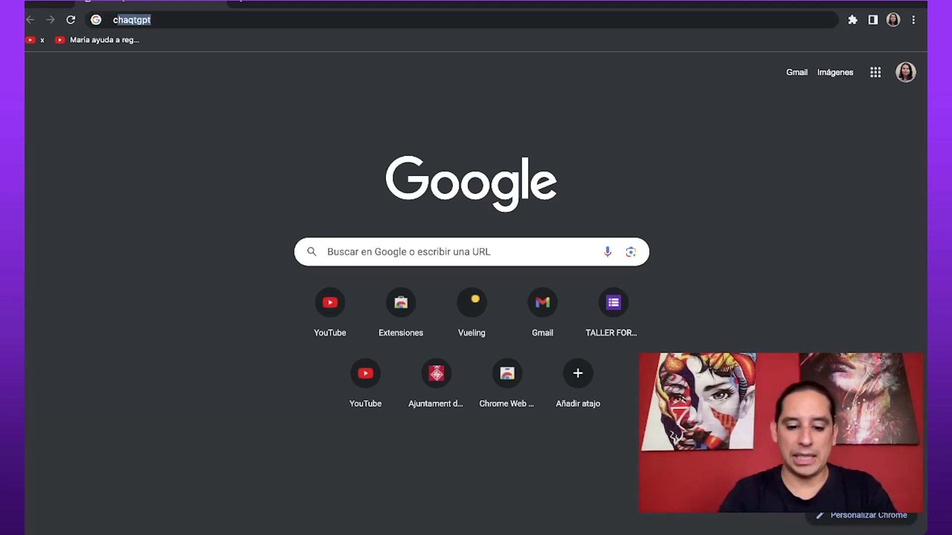
type("hat ")
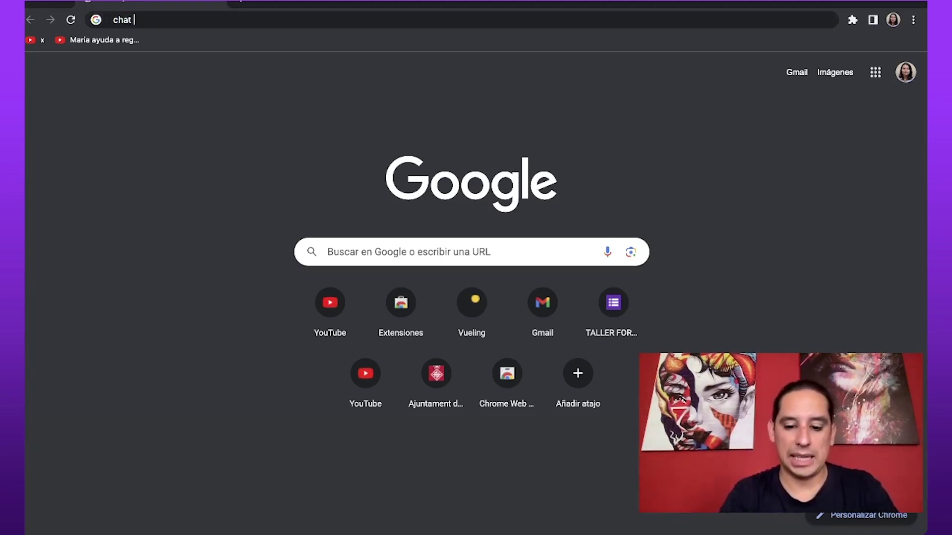
type("gpt")
key("Return")
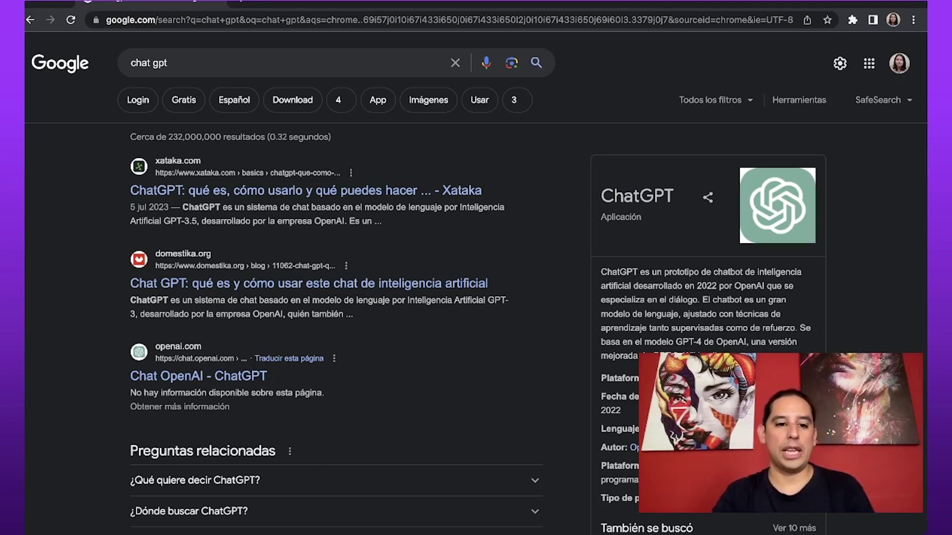
Open the Chat OpenAI - ChatGPT result from openai.com and start signing up for a new account.
scroll(476, 282, "down", 2)
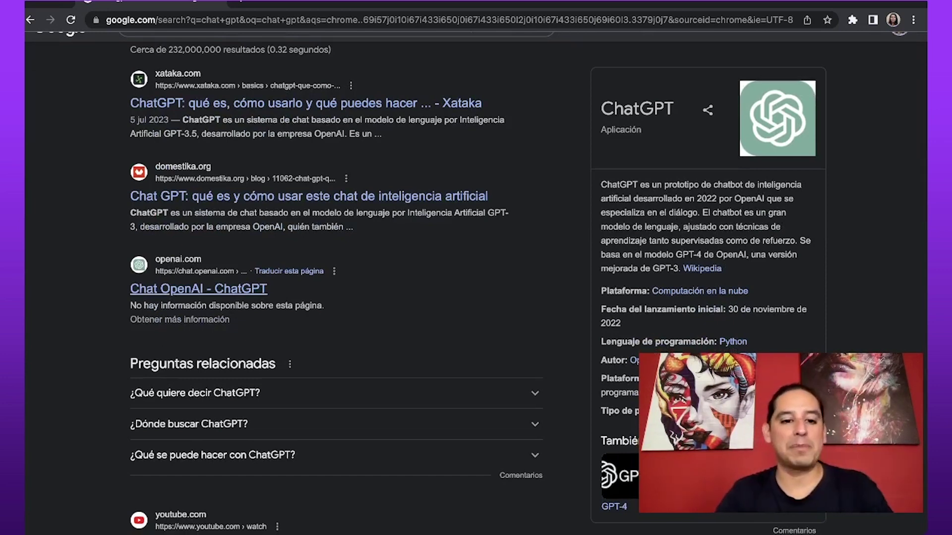
left_click(199, 288)
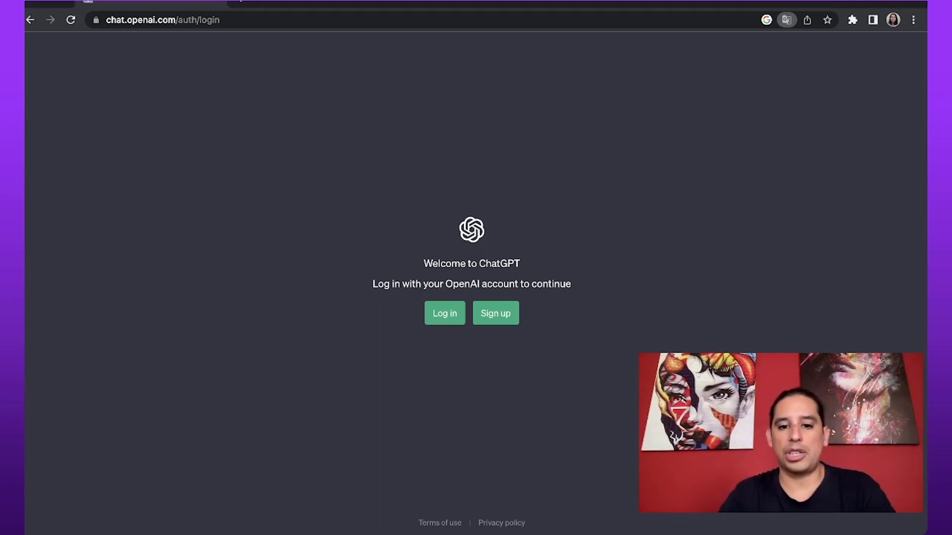
left_click(495, 314)
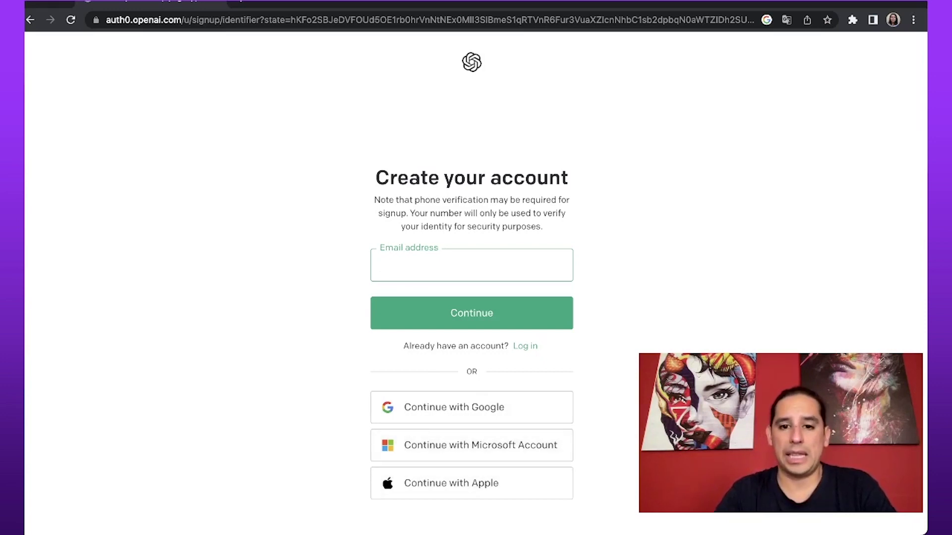
Fill the sign-up form's email address field with the filler text "jdjdjk".
key("super+Tab")
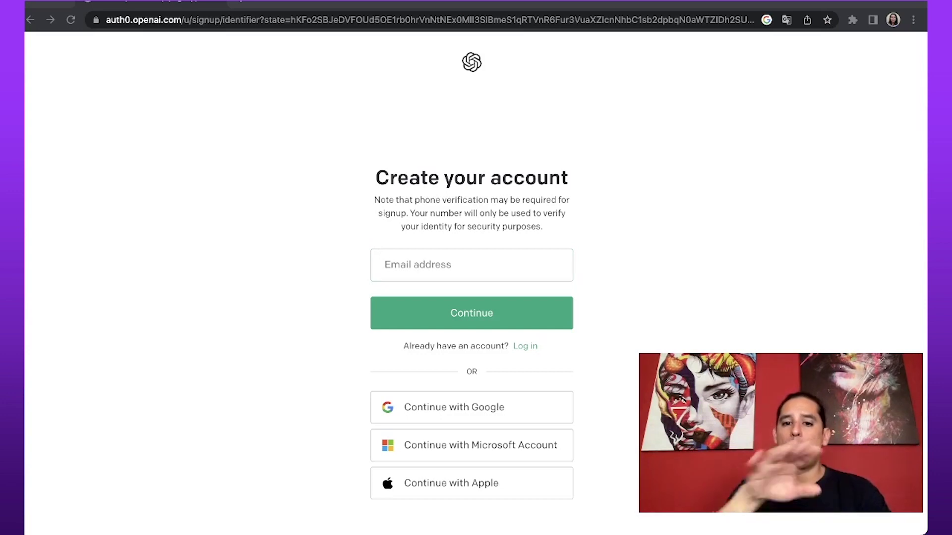
key("super+Tab")
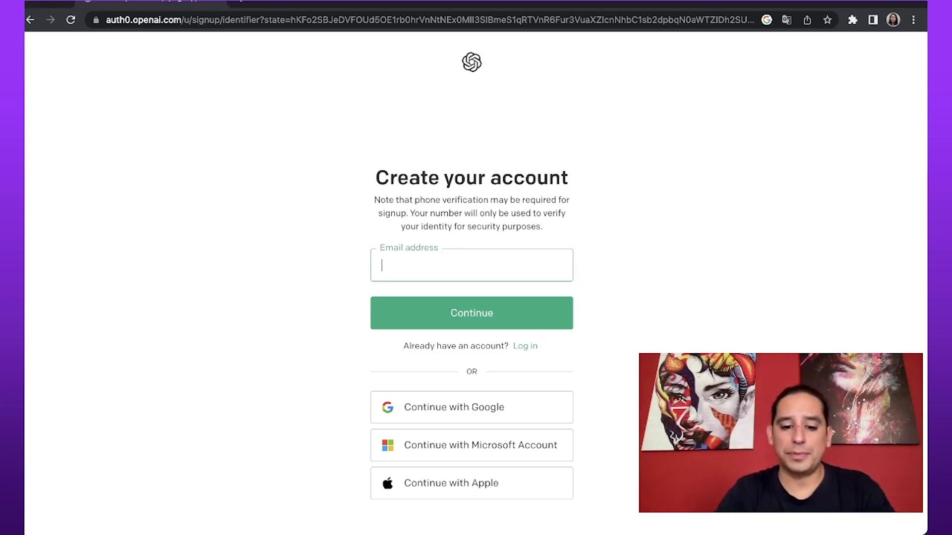
type("jdjdjk")
key("super+Tab")
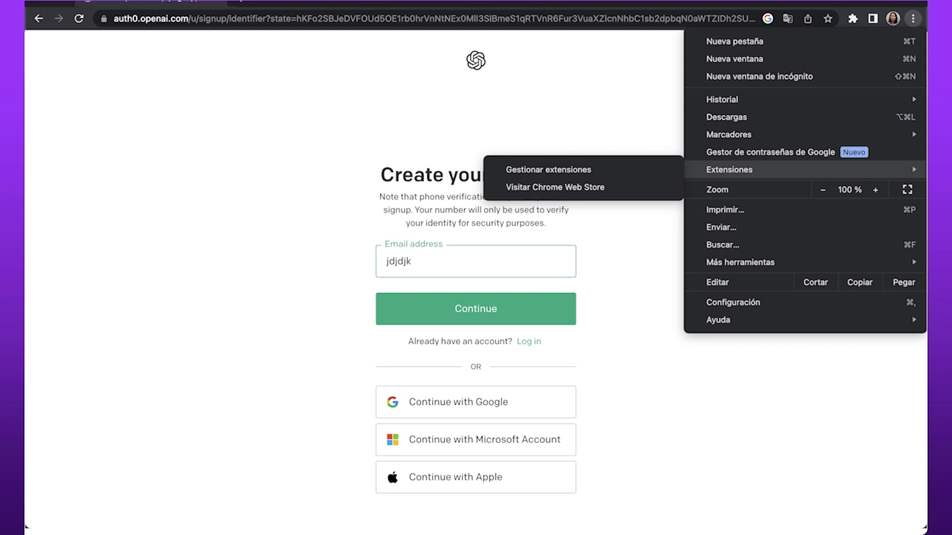
Go to the Chrome Web Store and search it for "webchatgpt".
left_click(555, 187)
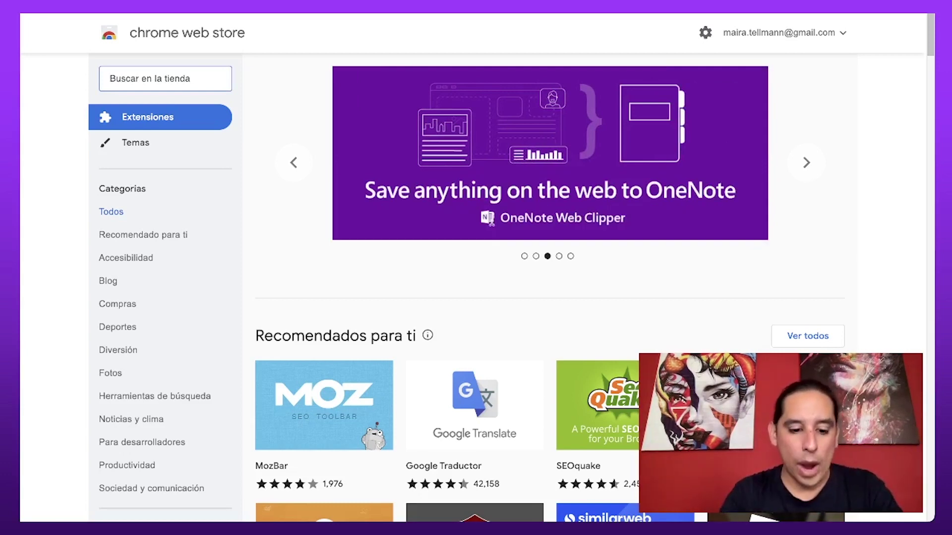
left_click(165, 79)
type("webch")
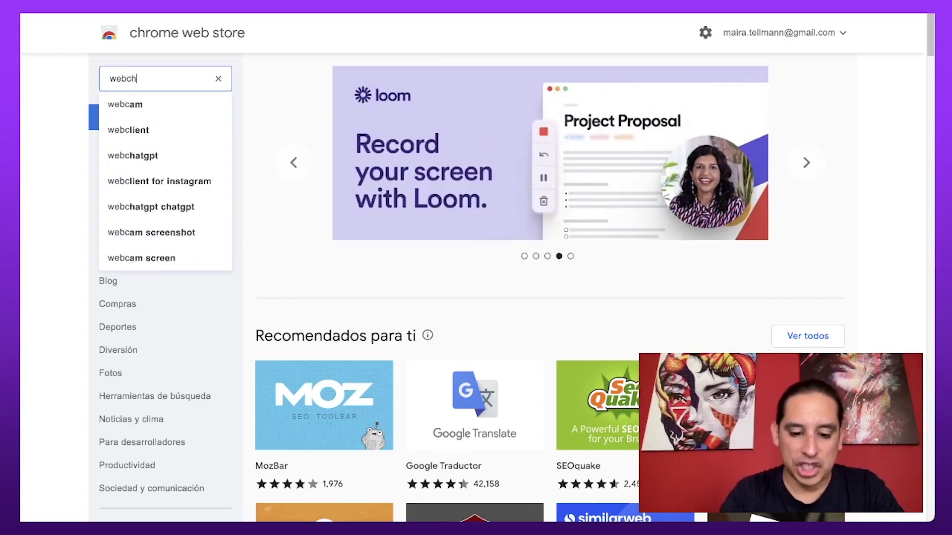
type("atgpt")
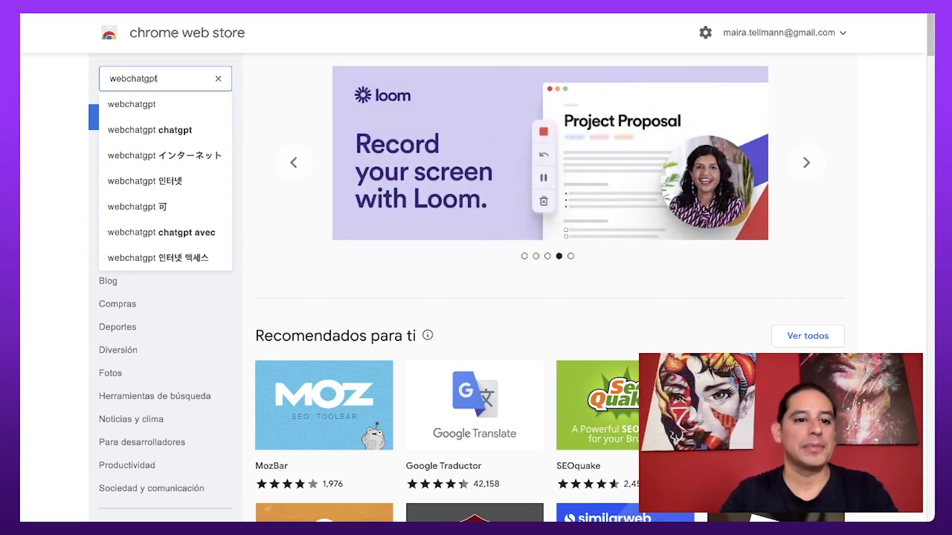
key("Return")
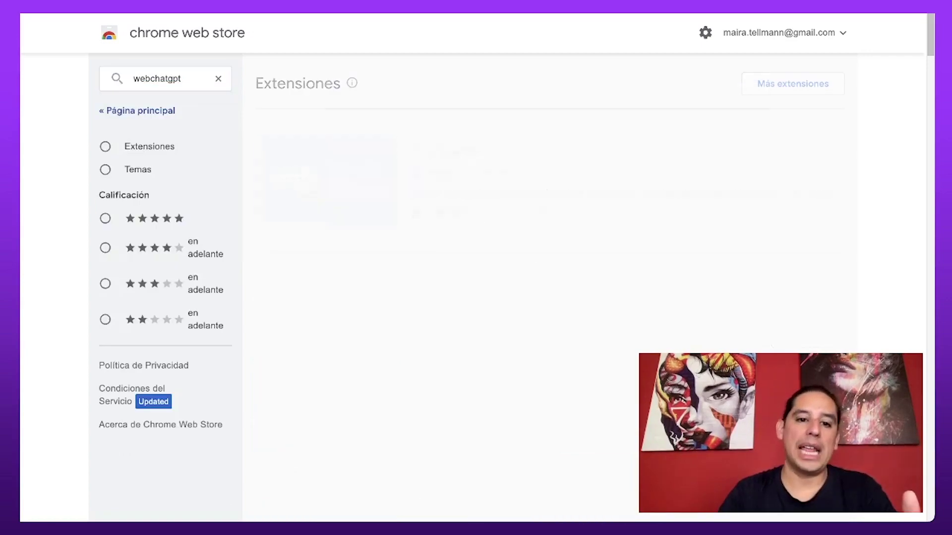
Open the store page of the extension "WebChatGPT: ChatGPT con acceso a internet" from the search results.
scroll(515, 255, "down", 2)
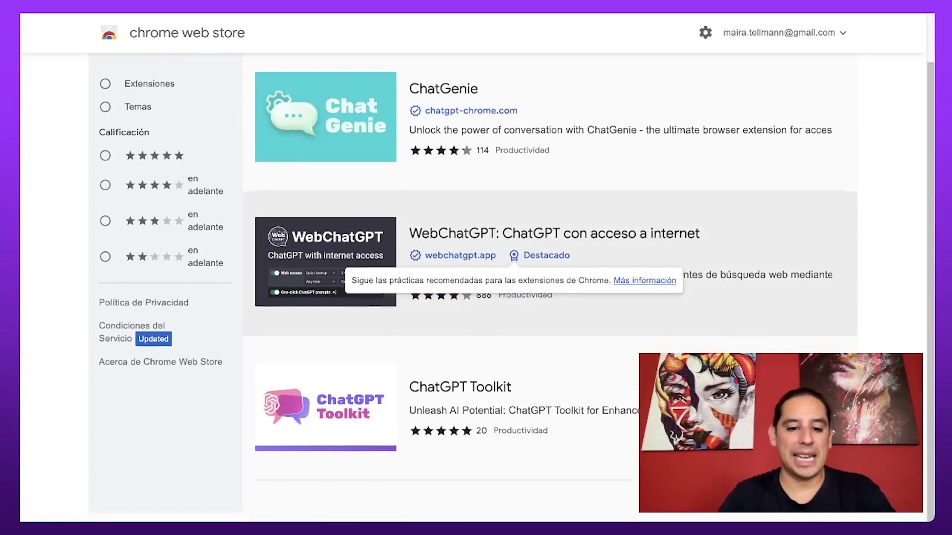
scroll(516, 255, "up", 2)
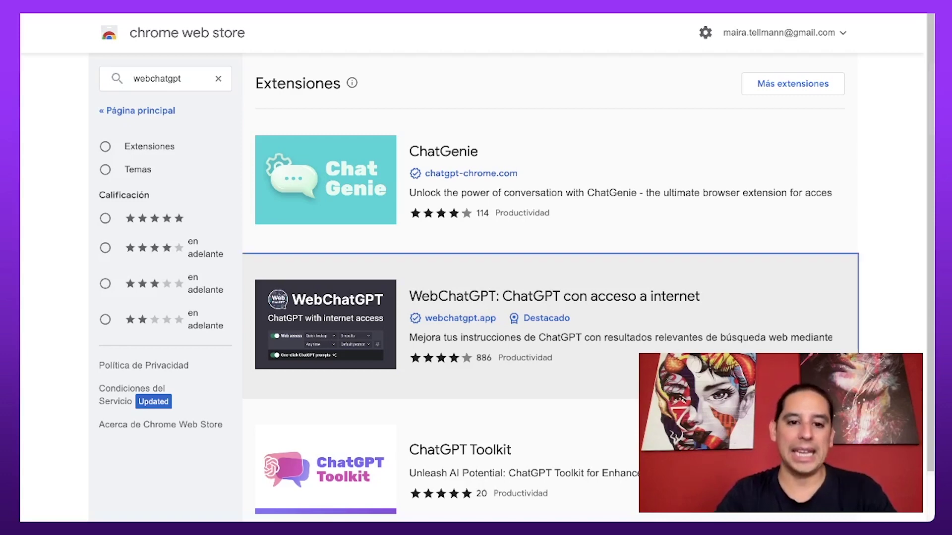
left_click(553, 297)
Examine the WebChatGPT store page, expanding the full description to read its features, privacy notes and FAQ.
scroll(475, 297, "down", 2)
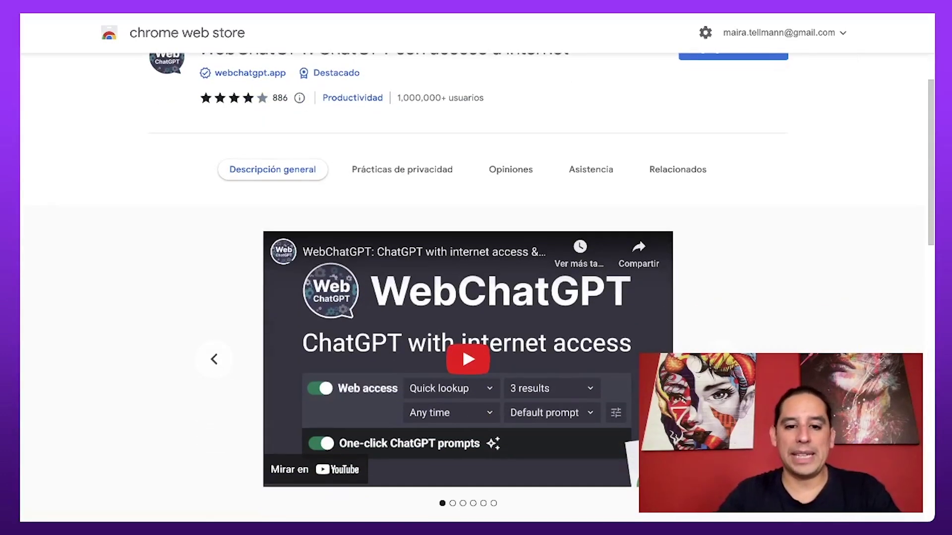
scroll(475, 298, "up", 1)
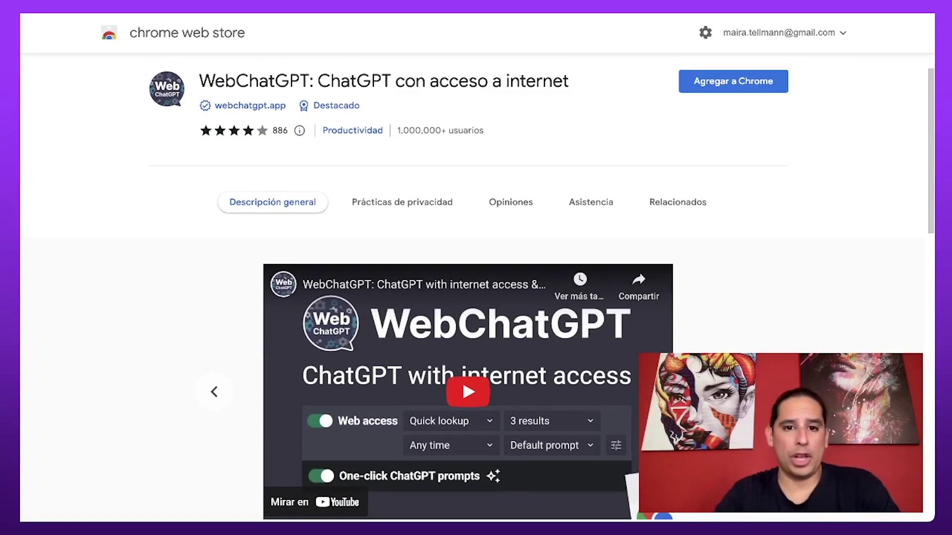
scroll(476, 297, "up", 1)
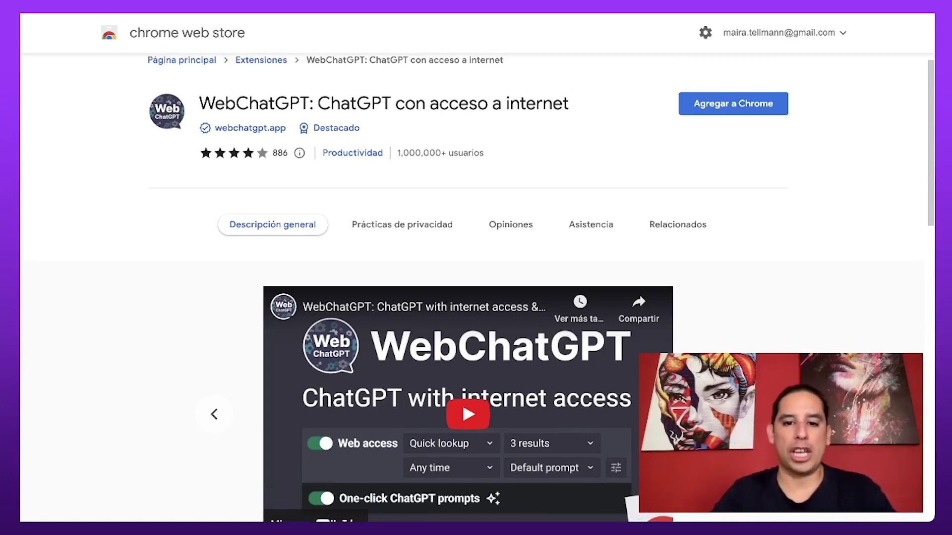
scroll(476, 288, "down", 5)
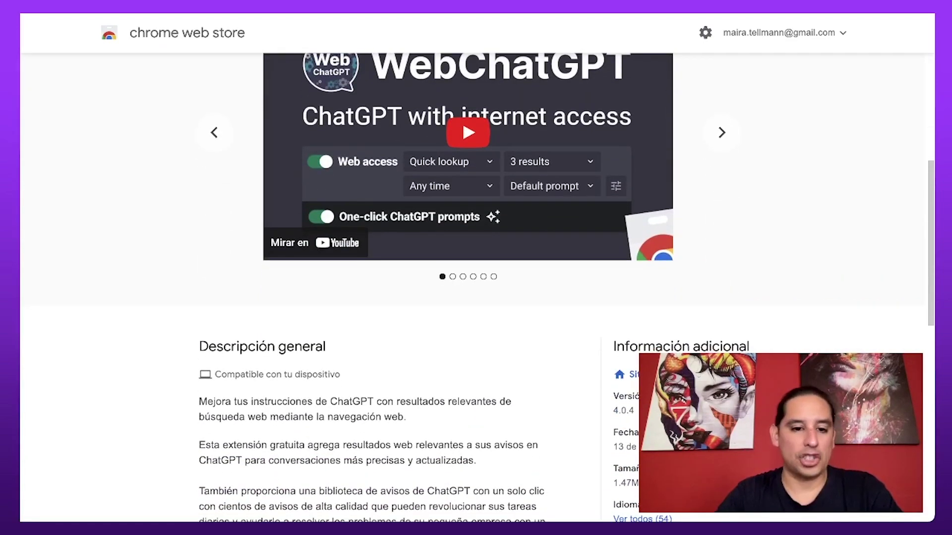
scroll(476, 288, "down", 7)
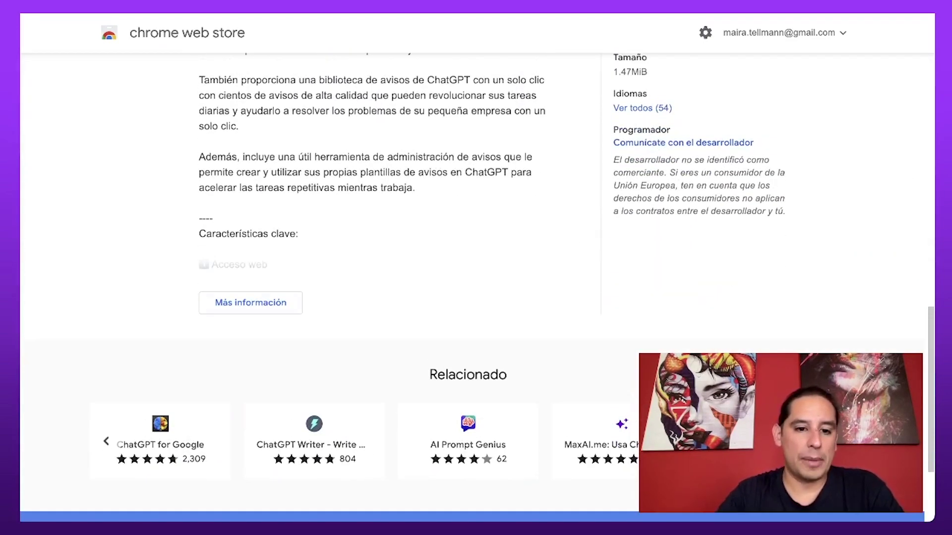
left_click(250, 303)
scroll(372, 287, "down", 15)
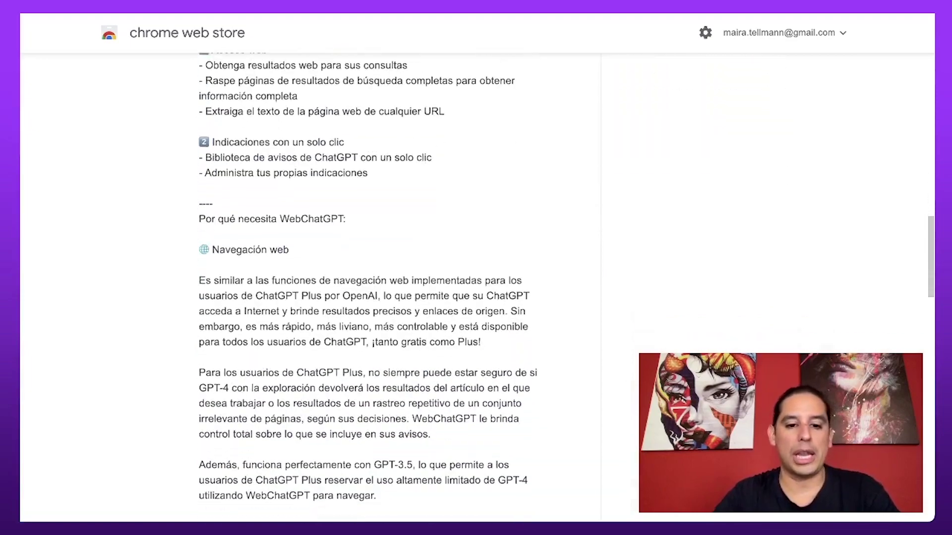
scroll(372, 287, "down", 3)
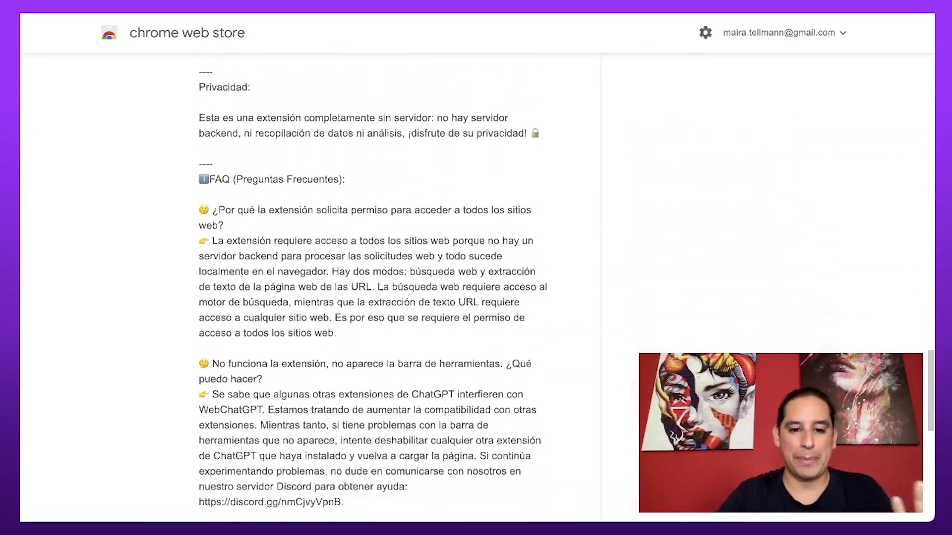
Add the WebChatGPT extension to Chrome.
scroll(372, 288, "up", 14)
scroll(372, 288, "up", 15)
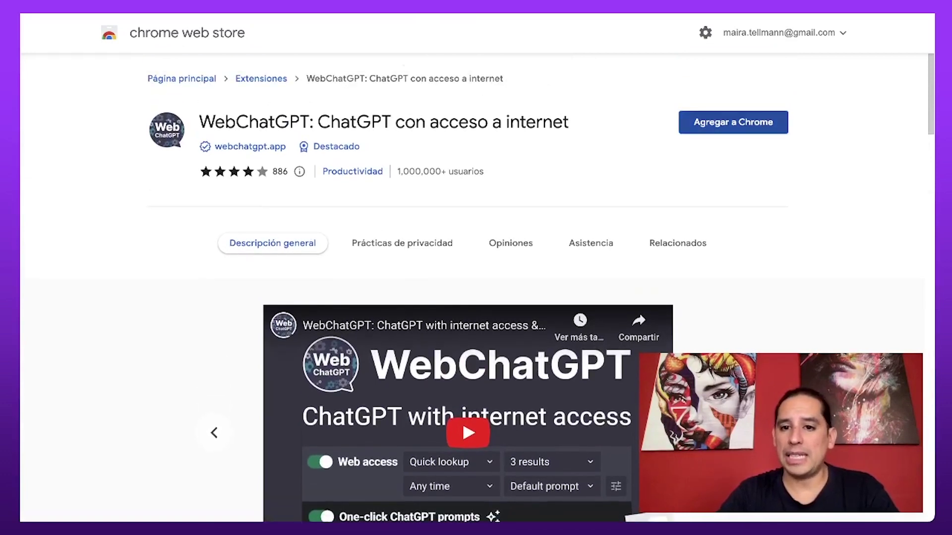
left_click(733, 121)
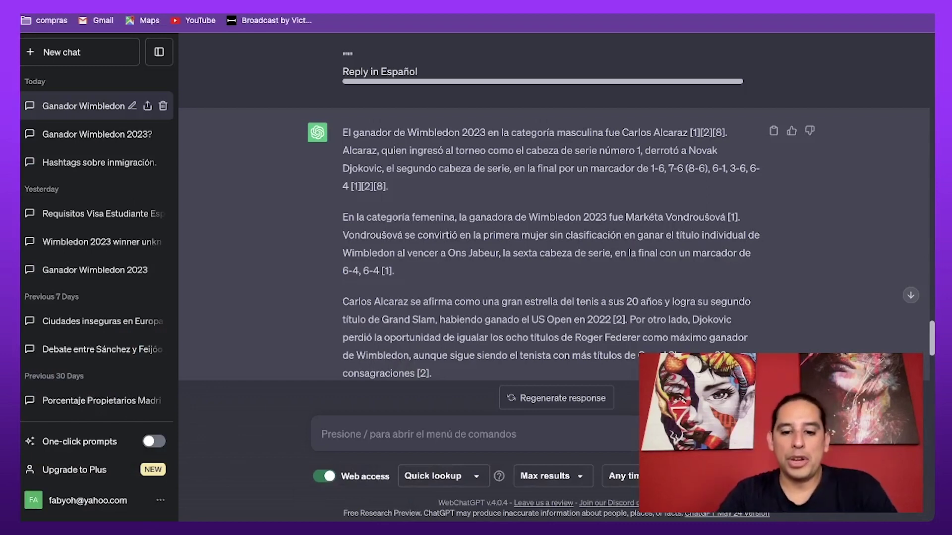
Leave the Wimbledon 2023 conversation and start a new chat in ChatGPT.
mouse_move(499, 475)
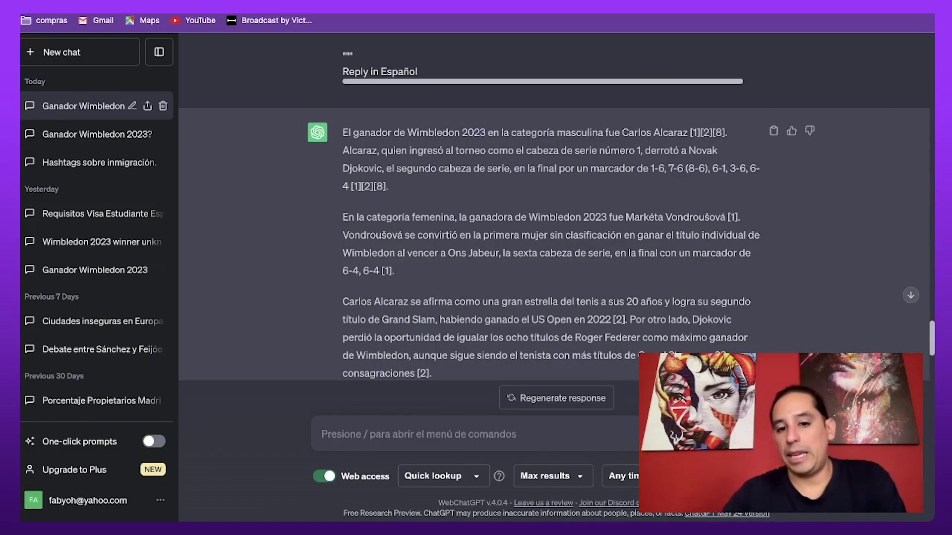
scroll(554, 208, "up", 2)
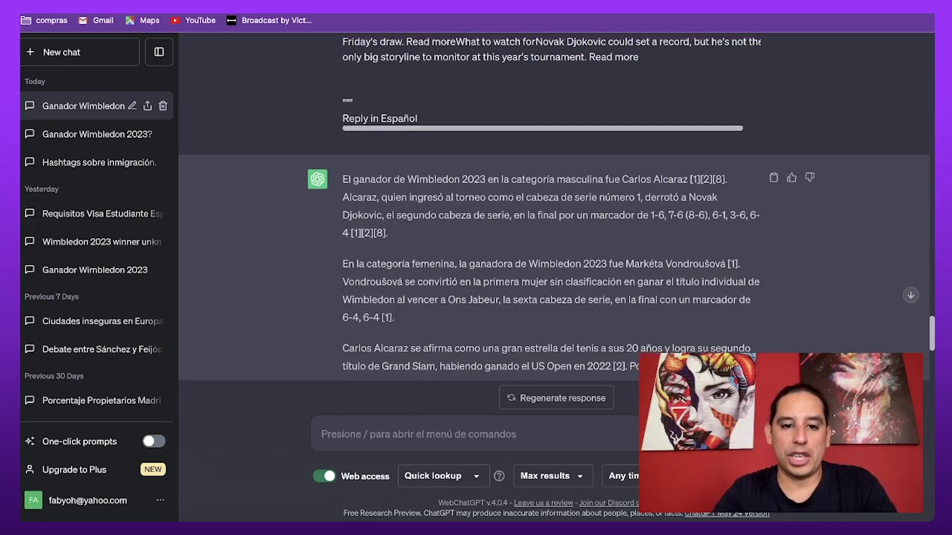
scroll(554, 208, "down", 2)
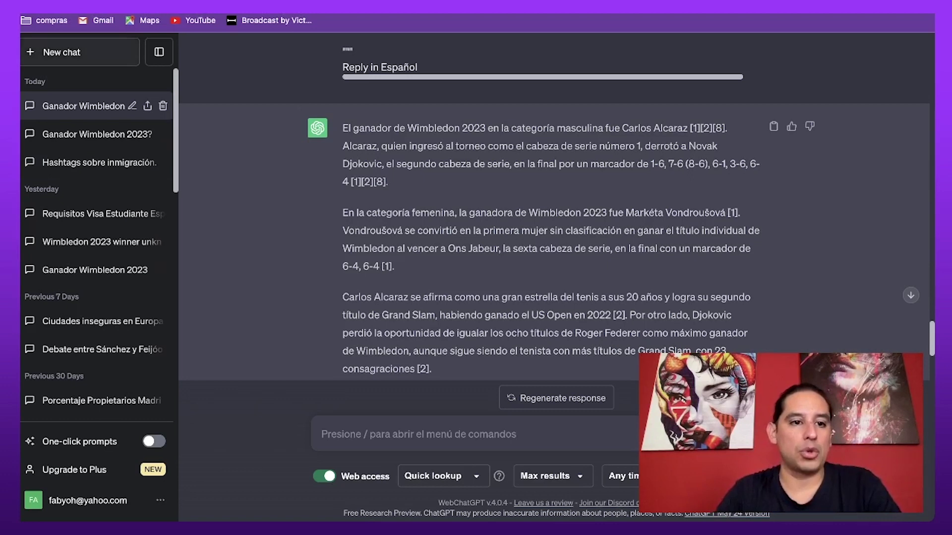
key("ctrl+shift+o")
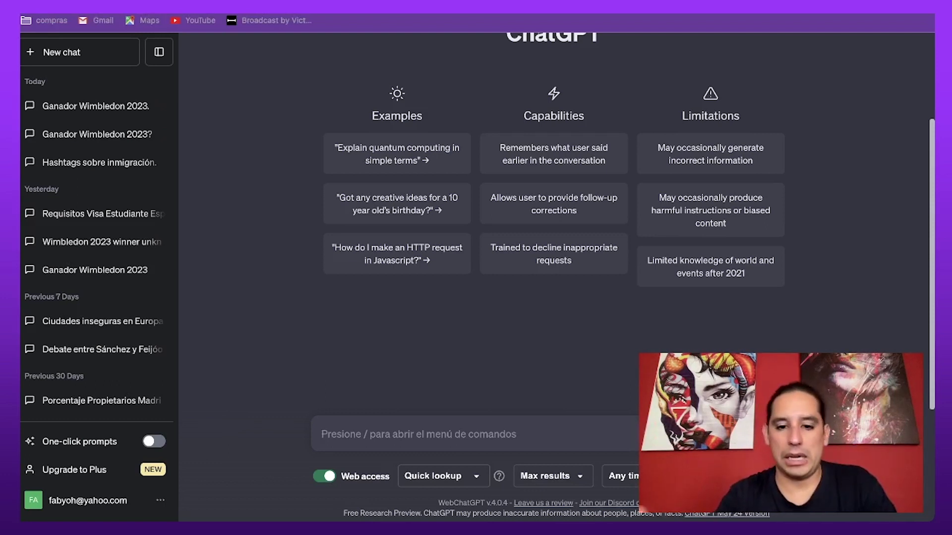
type("escri")
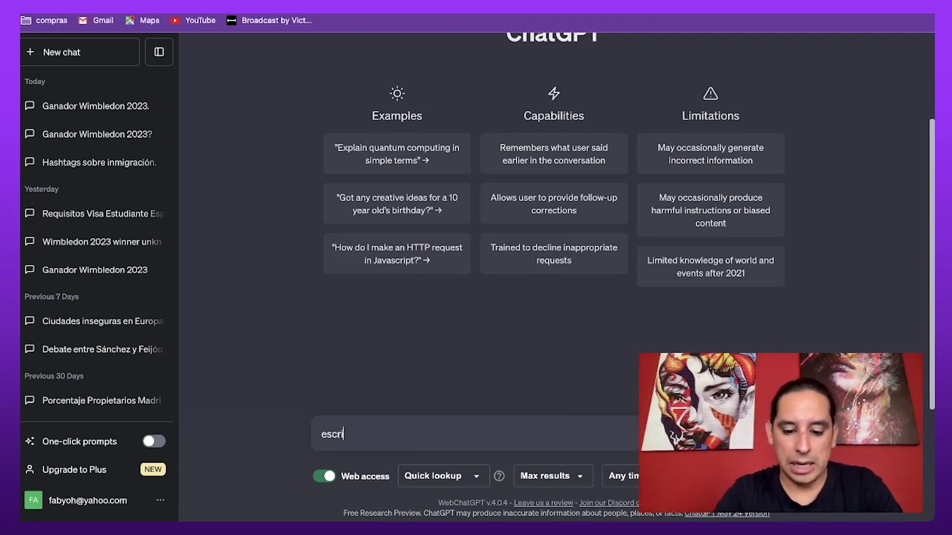
type("beme un poeme")
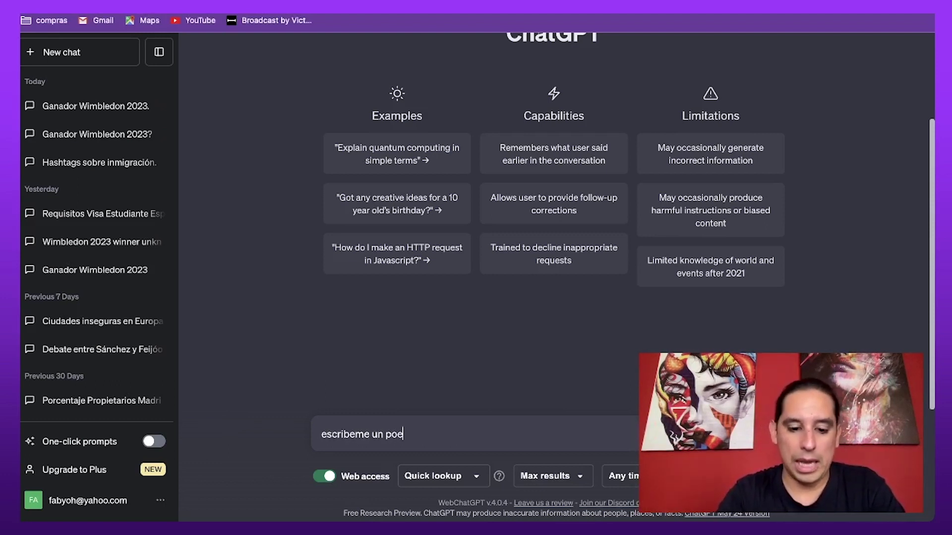
key("BackSpace")
key("BackSpace")
key("BackSpace")
key("BackSpace")
key("BackSpace")
key("BackSpace")
key("BackSpace")
key("BackSpace")
key("BackSpace")
key("BackSpace")
key("BackSpace")
key("BackSpace")
key("BackSpace")
key("BackSpace")
key("BackSpace")
key("BackSpace")
key("BackSpace")
key("BackSpace")
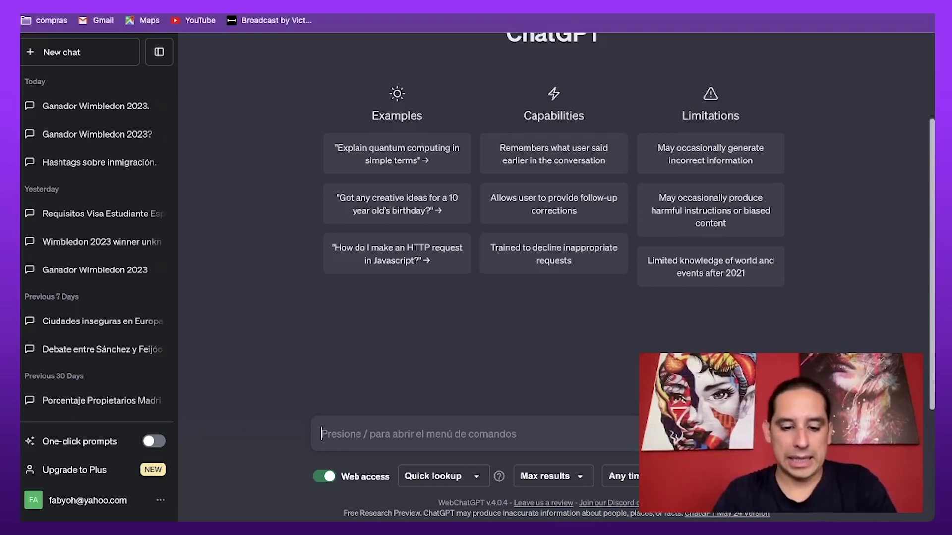
Submit the prompt "creame un cuento infantil corto sobre la importancia de compartir" with web access enabled.
type("creame un")
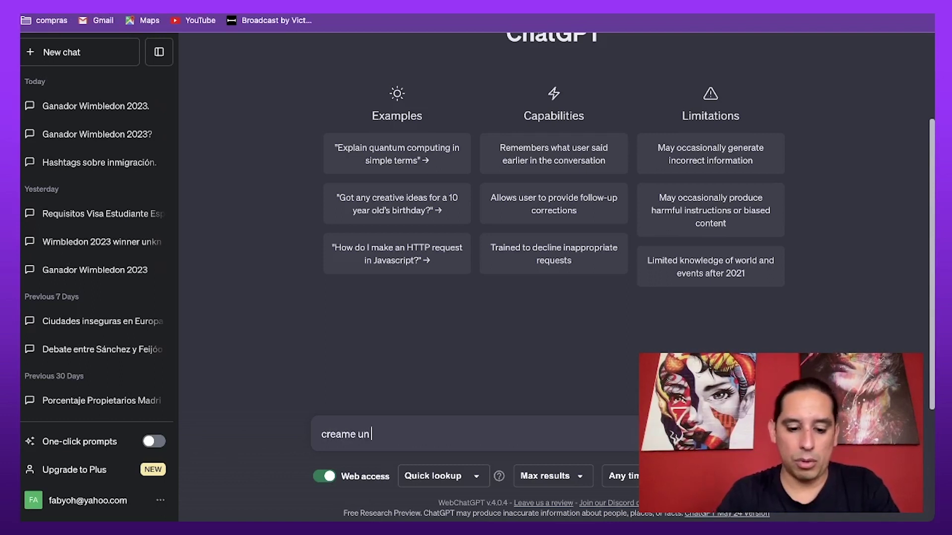
type(" cuento infantil corto sobre la i")
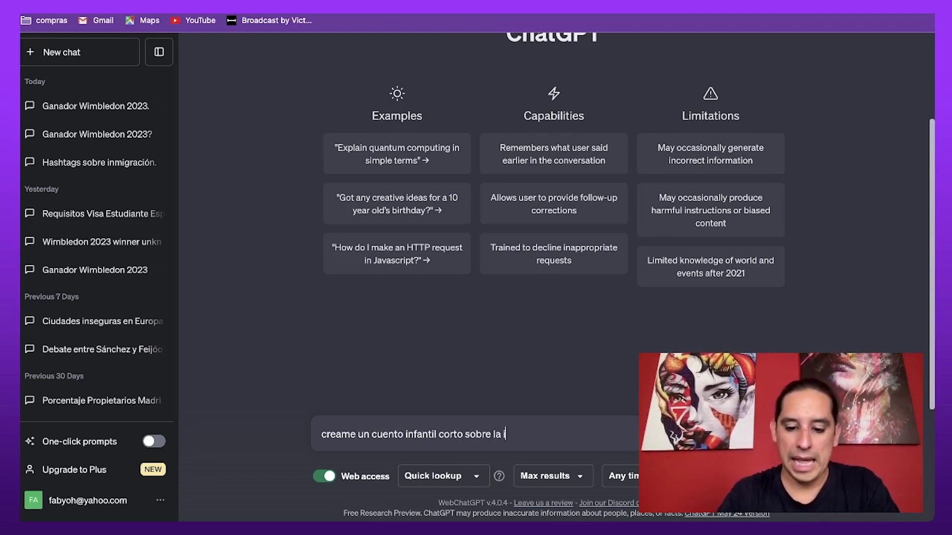
type("a de compartir")
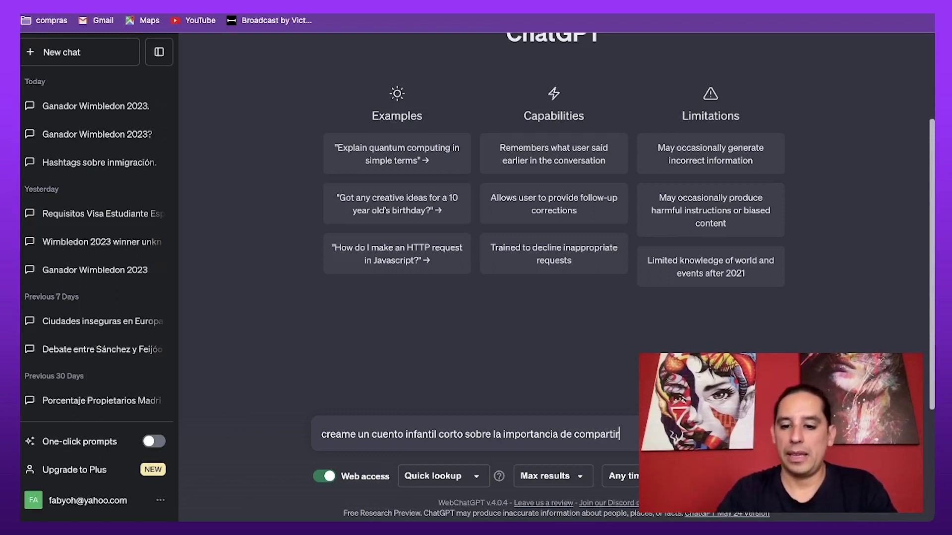
key("Return")
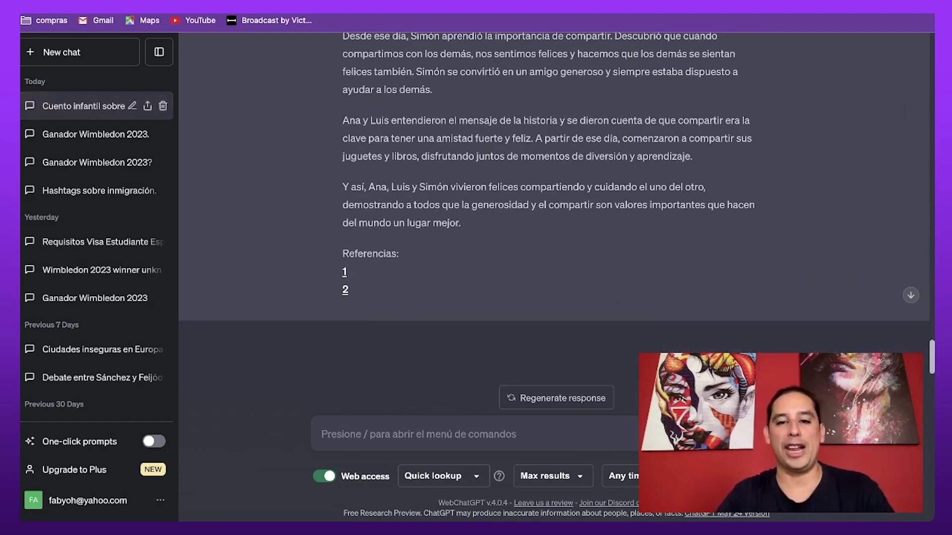
scroll(553, 198, "up", 7)
scroll(553, 198, "down", 4)
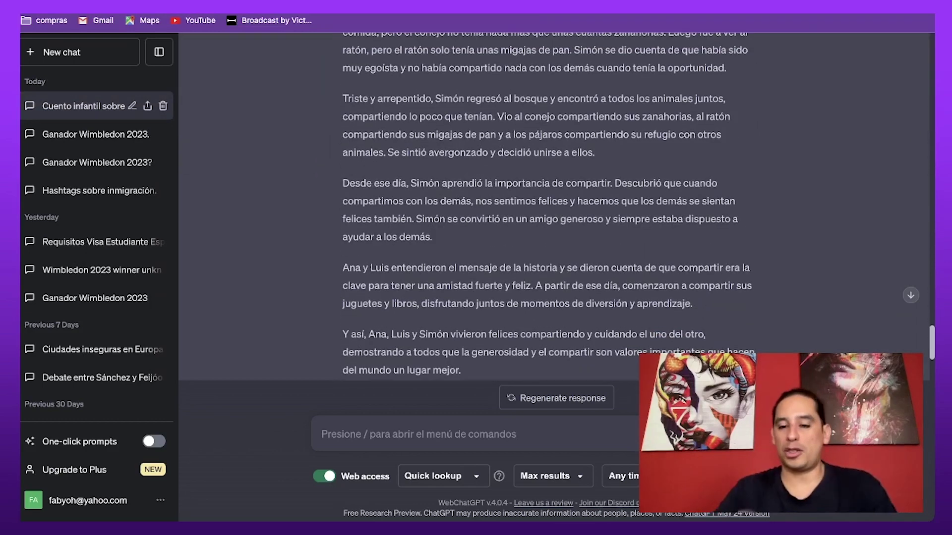